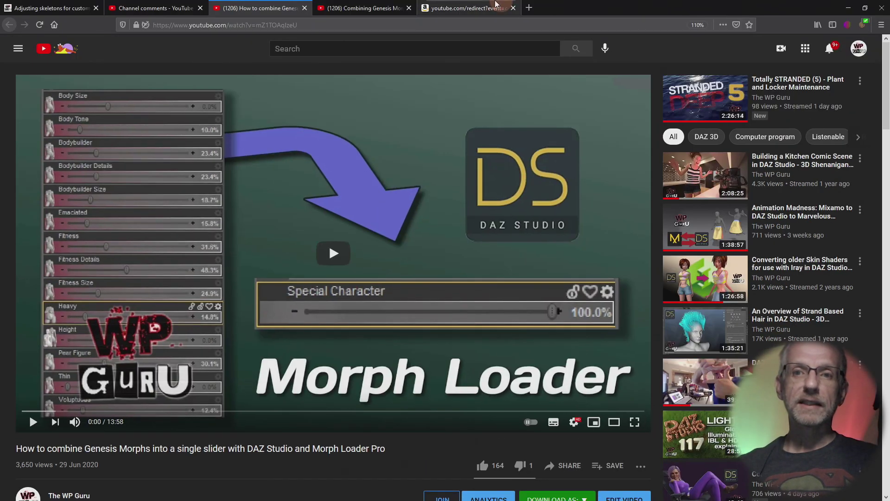
# - Switch to the Amazon author page listing his Kindle Edition books
pyautogui.click(481, 7)
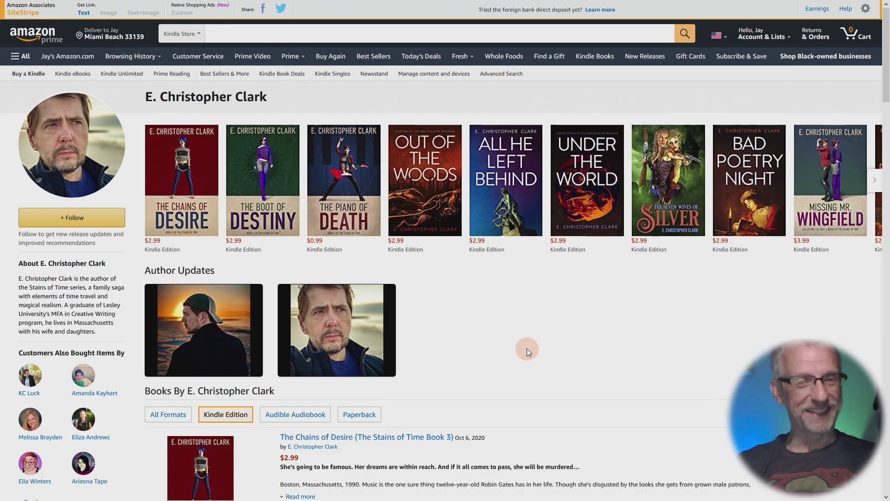
pyautogui.moveTo(547, 5)
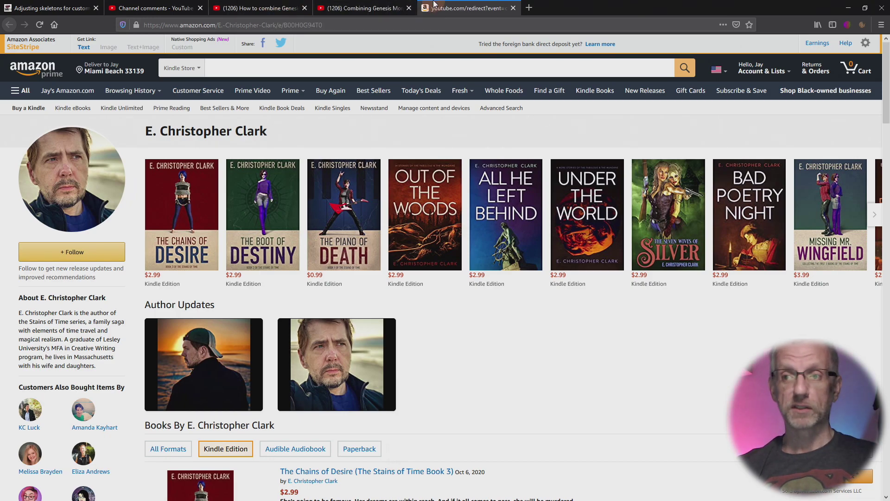
# - Back in DAZ Studio, load Genesis 3 Female Dev Load and pull back to frame the whole figure
pyautogui.hotkey('alt', 'Tab')
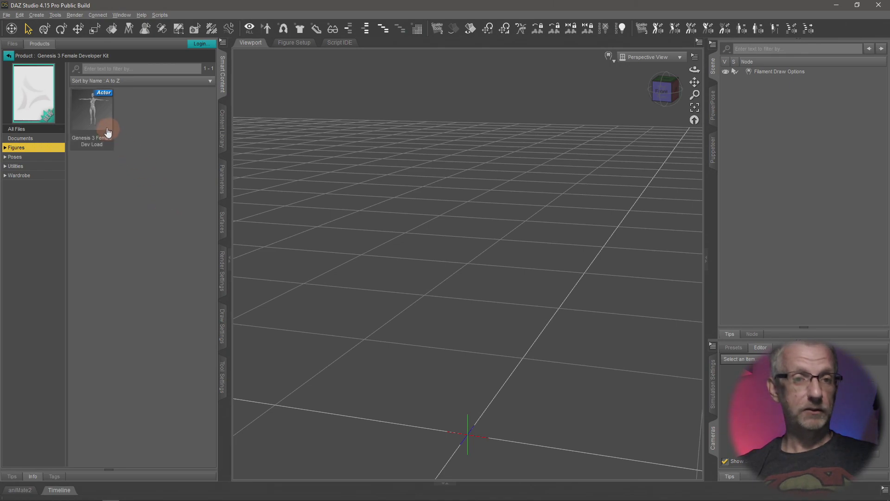
pyautogui.moveTo(105, 125)
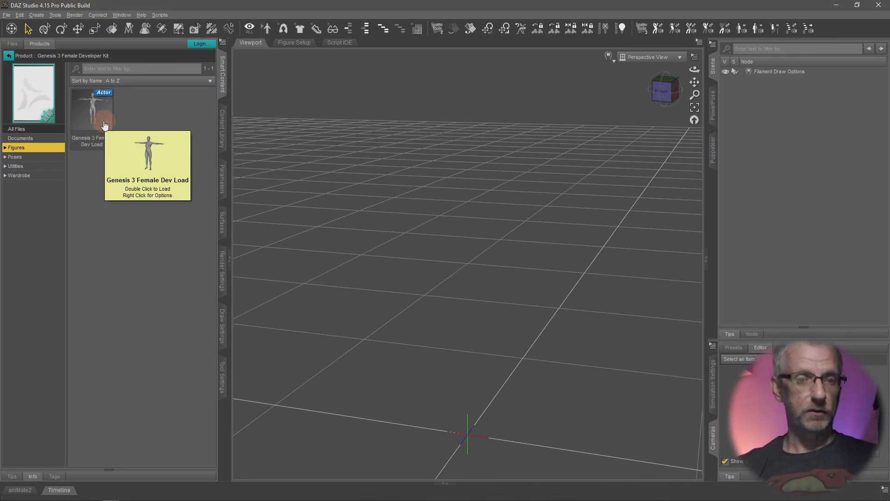
pyautogui.doubleClick(103, 122)
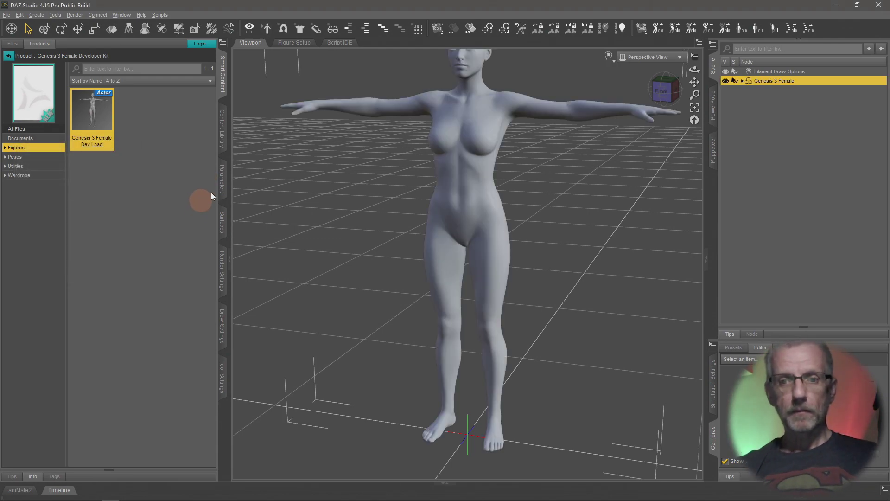
pyautogui.moveTo(438, 168); pyautogui.dragTo(453, 233)
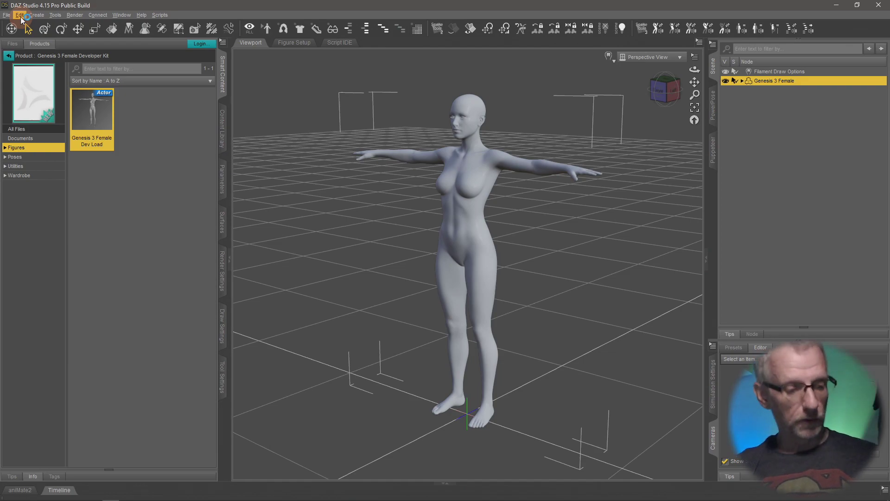
# - Choose Verity v2 T-Pose.obj as the morph file in Morph Loader Pro
pyautogui.click(20, 16)
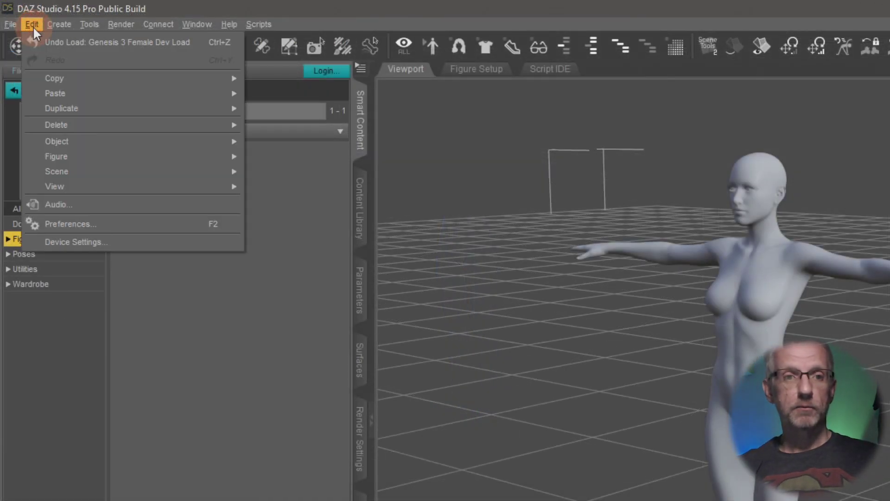
pyautogui.moveTo(91, 145)
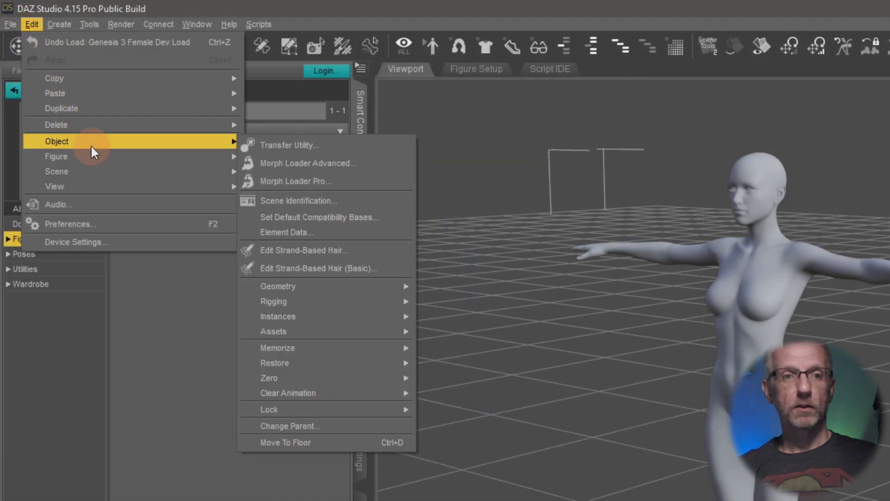
pyautogui.click(350, 181)
pyautogui.moveTo(746, 246); pyautogui.dragTo(369, 69)
pyautogui.click(305, 189)
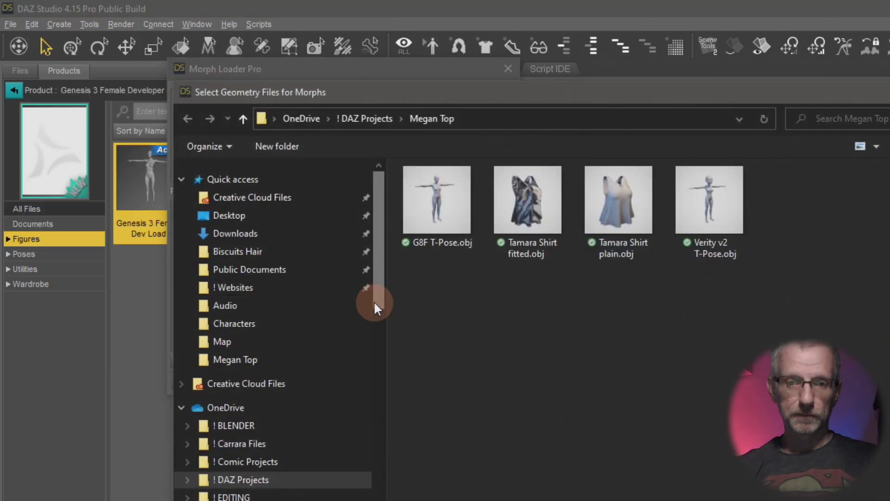
pyautogui.click(691, 227)
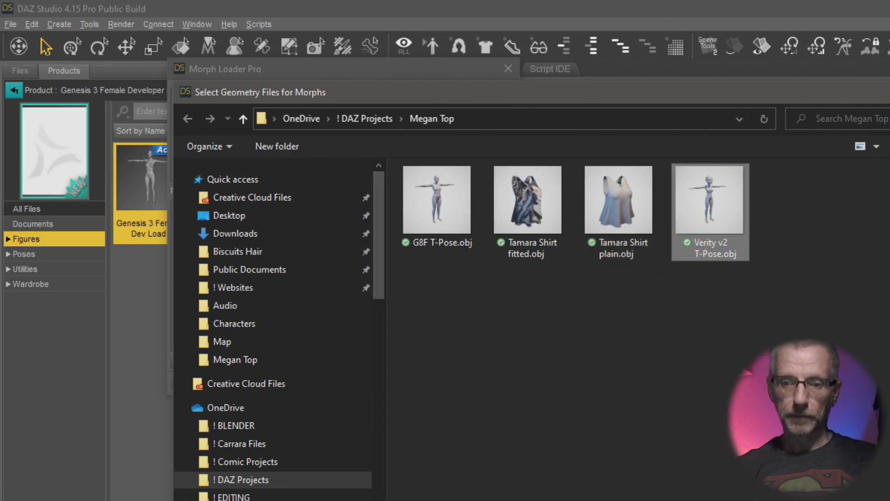
pyautogui.press('Return')
# - Create the Verity v2 T-Pose morph and dial its slider to 100%
pyautogui.click(435, 387)
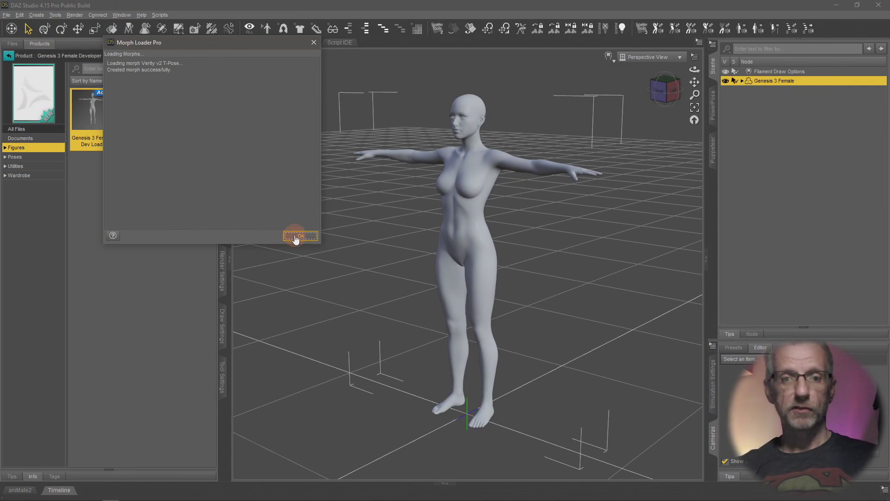
pyautogui.click(295, 235)
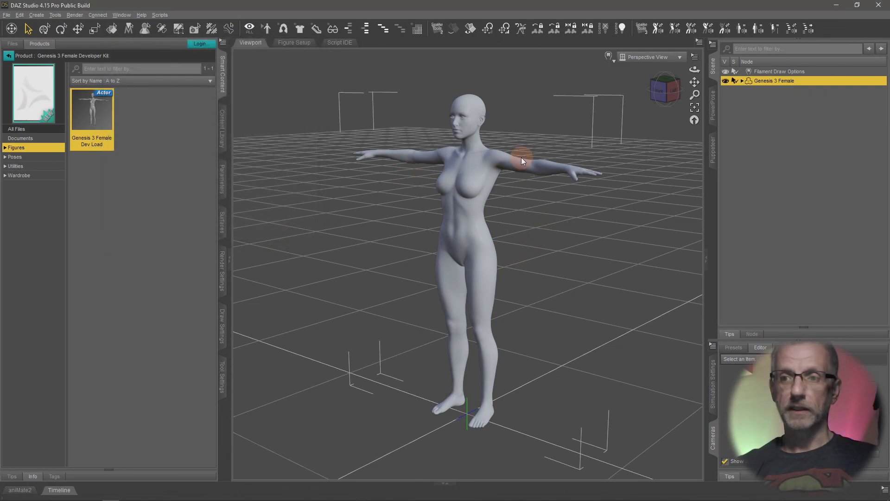
pyautogui.click(222, 180)
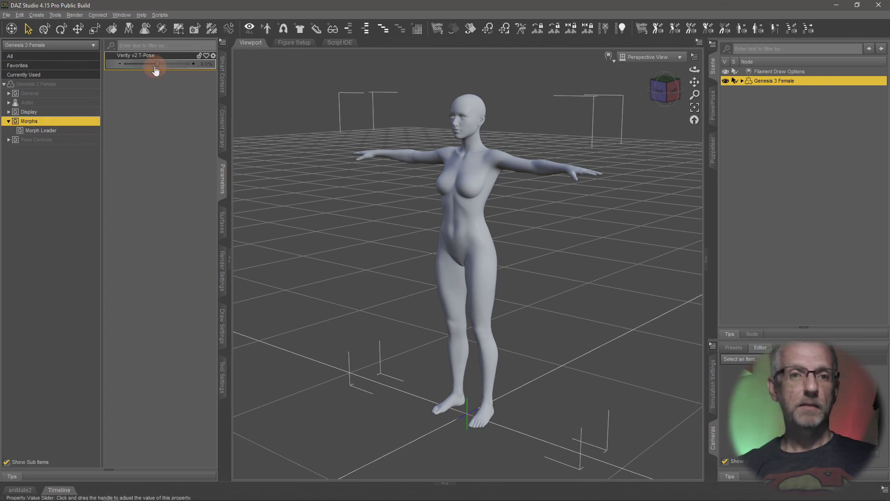
pyautogui.moveTo(156, 65); pyautogui.dragTo(202, 73)
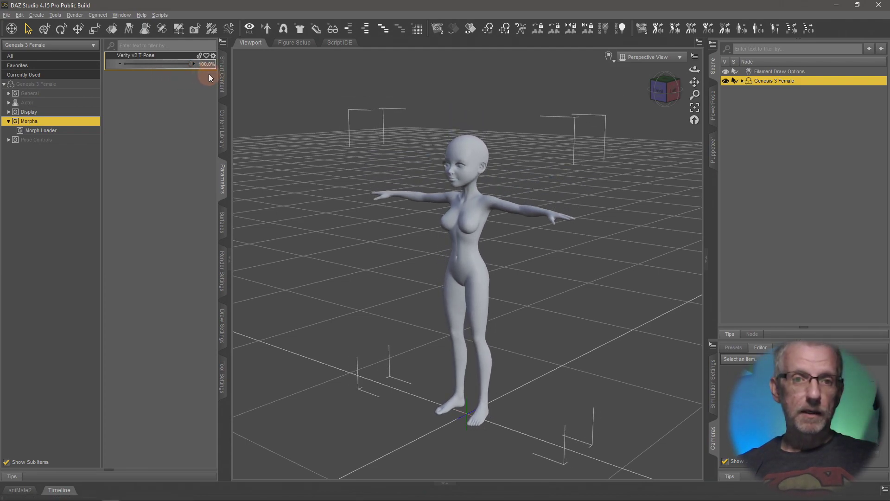
# - Clear the dev filter and browse to the Genesis 3 Starter Essentials poses
pyautogui.click(223, 76)
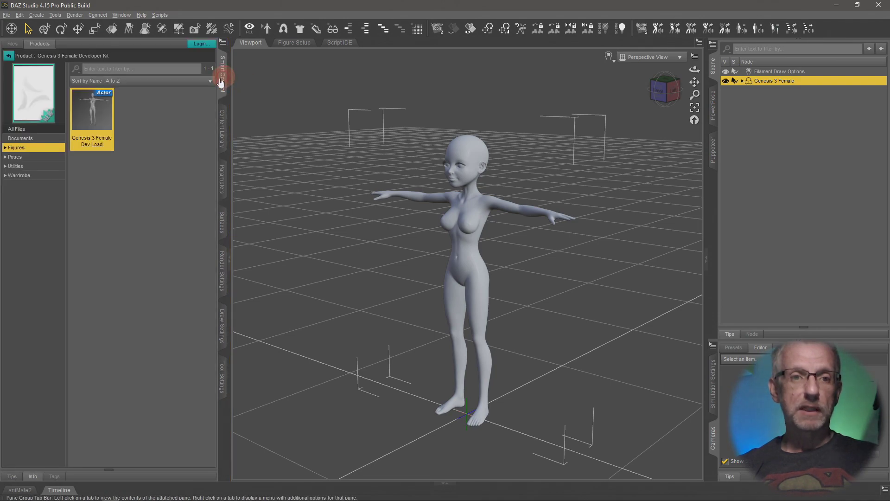
pyautogui.click(9, 56)
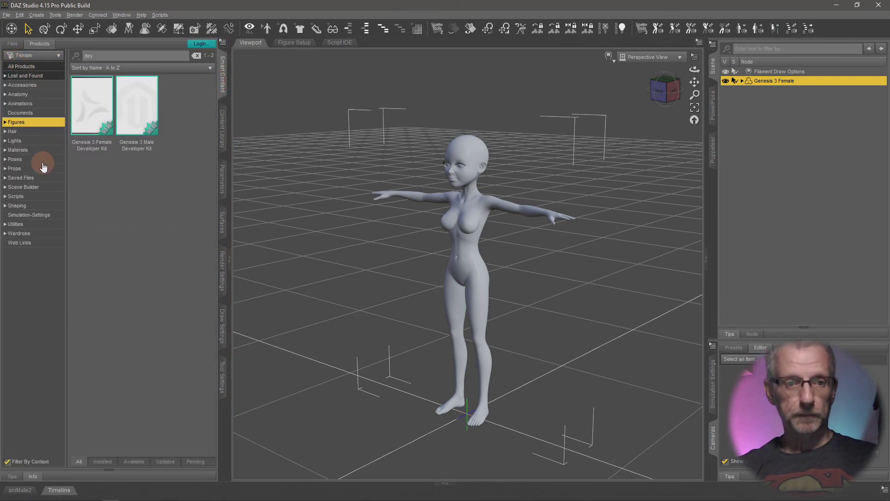
pyautogui.click(43, 161)
pyautogui.click(197, 54)
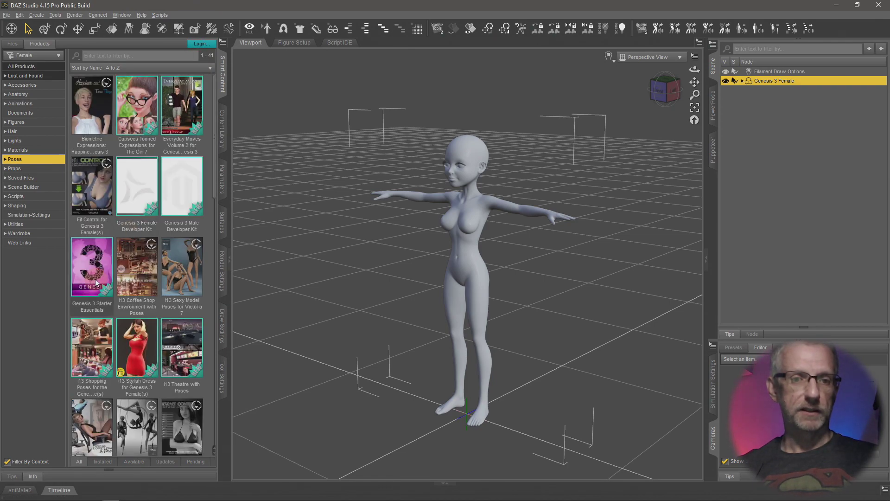
pyautogui.click(96, 281)
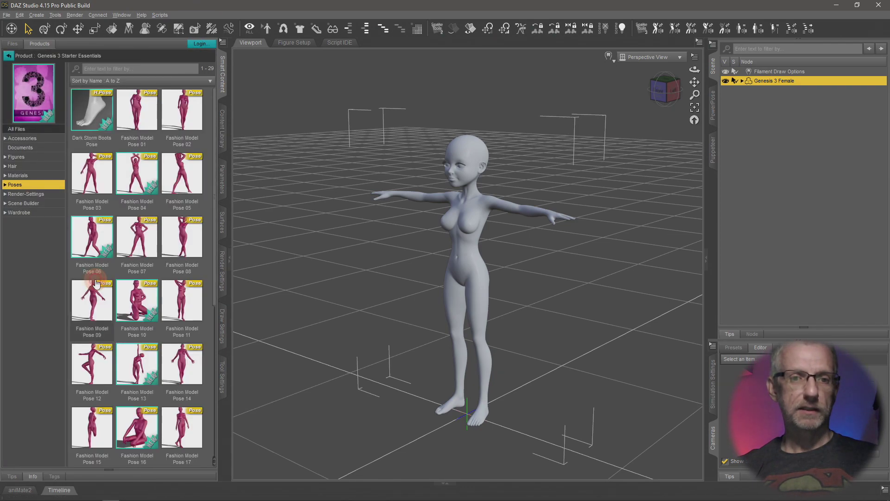
# - Try Fashion Model Poses 05, 06, 01 and 14 on the figure, orbiting to inspect each
pyautogui.doubleClick(195, 181)
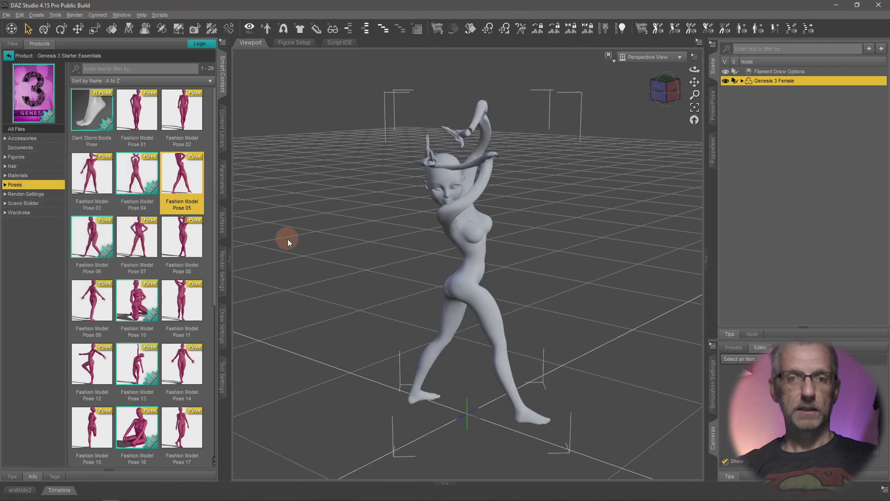
pyautogui.keyDown('alt'); pyautogui.moveTo(316, 252); pyautogui.dragTo(322, 258); pyautogui.keyUp('alt')
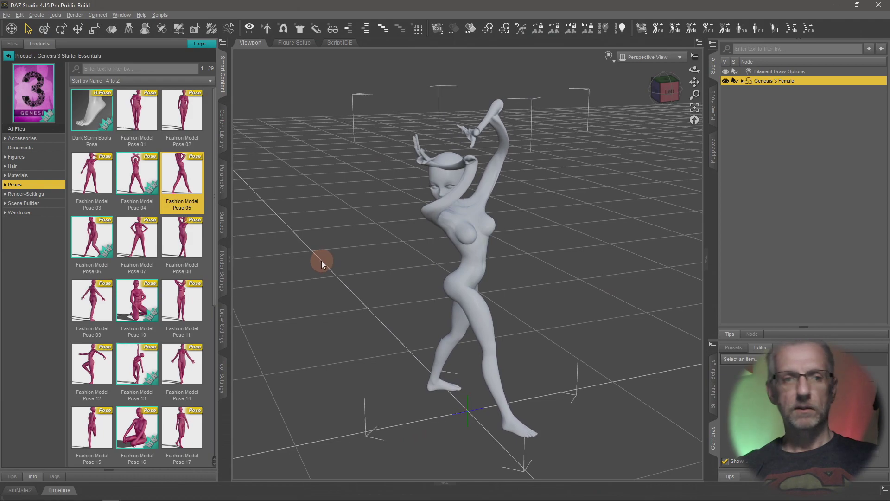
pyautogui.click(97, 242)
pyautogui.keyDown('alt'); pyautogui.moveTo(289, 291); pyautogui.dragTo(341, 312); pyautogui.keyUp('alt')
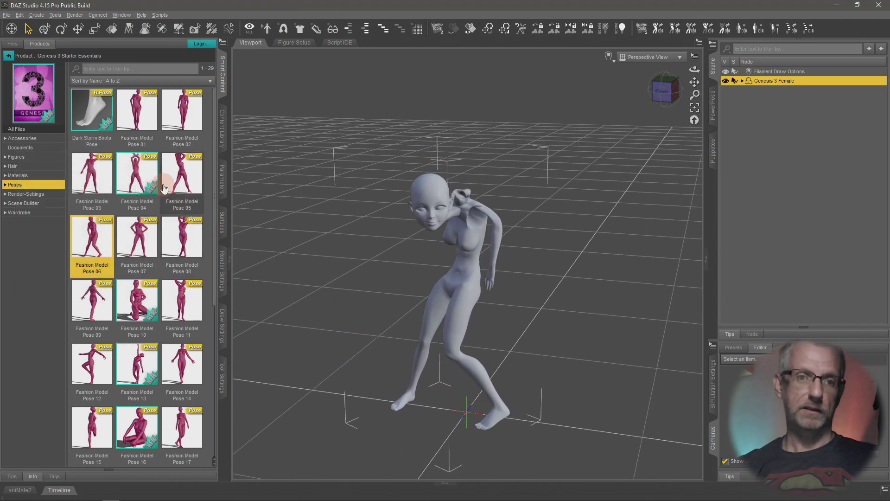
pyautogui.doubleClick(136, 108)
pyautogui.keyDown('alt'); pyautogui.moveTo(328, 270); pyautogui.dragTo(323, 267); pyautogui.keyUp('alt')
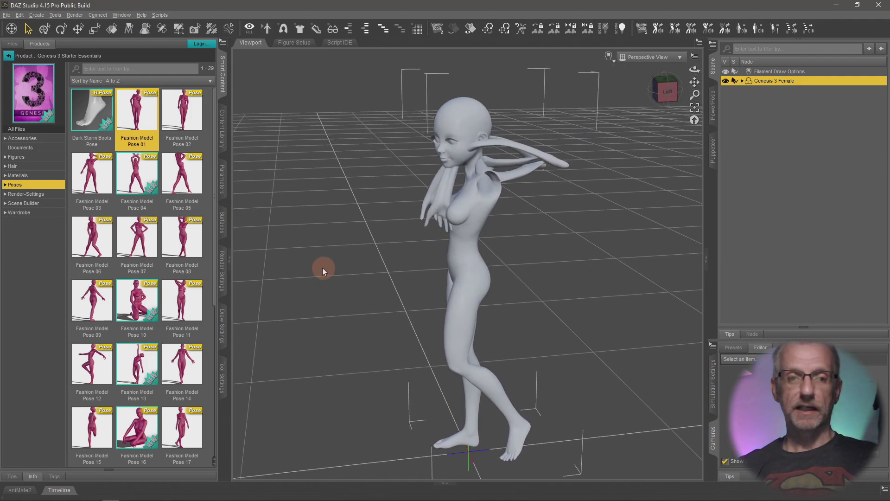
pyautogui.doubleClick(182, 364)
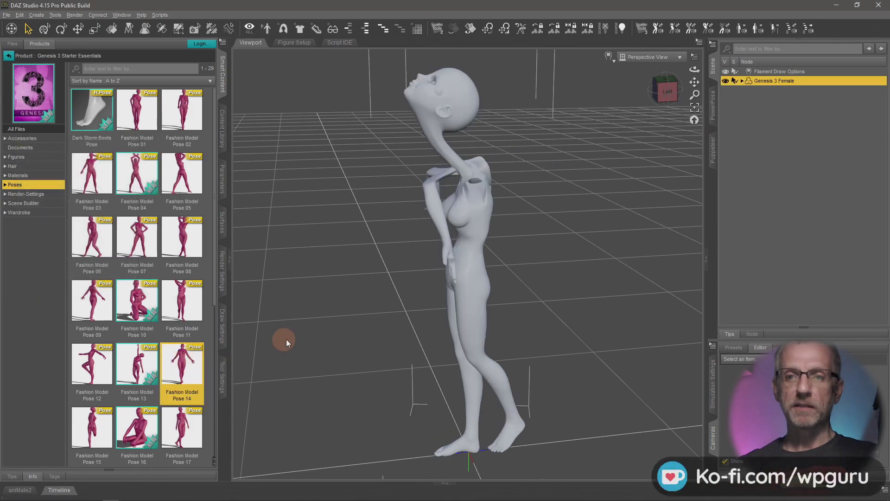
pyautogui.keyDown('alt'); pyautogui.moveTo(370, 328); pyautogui.dragTo(370, 324); pyautogui.keyUp('alt')
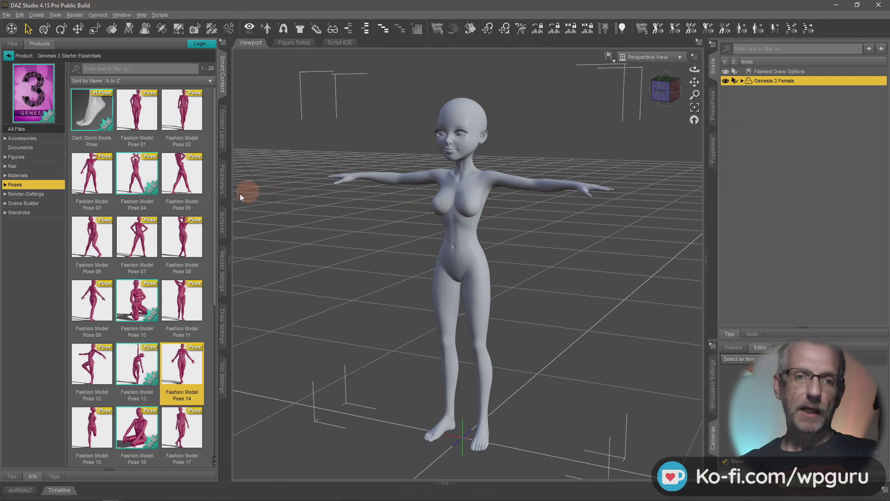
# - Show the figure's morph parameters and turn on joint editing to reveal the skeleton
pyautogui.click(223, 191)
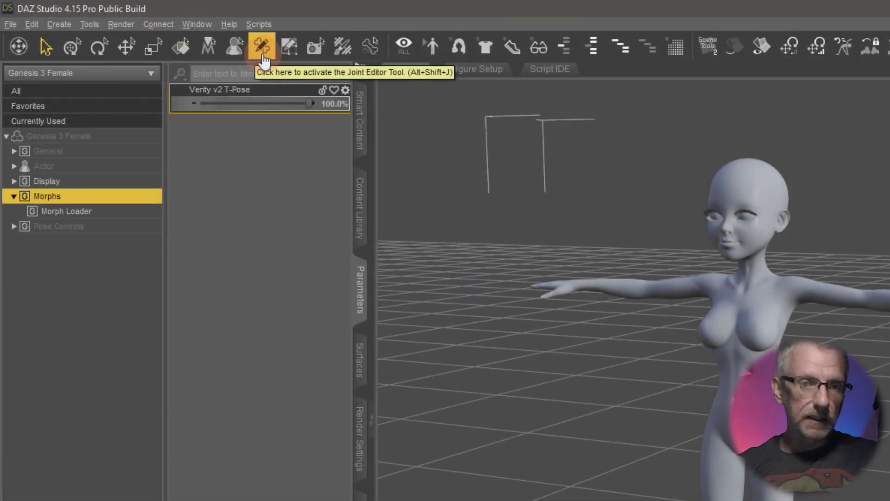
pyautogui.click(262, 47)
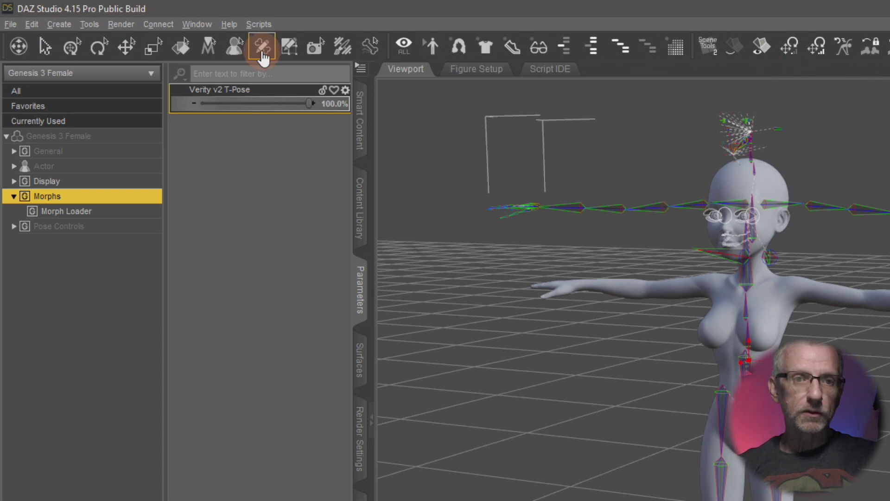
pyautogui.click(88, 25)
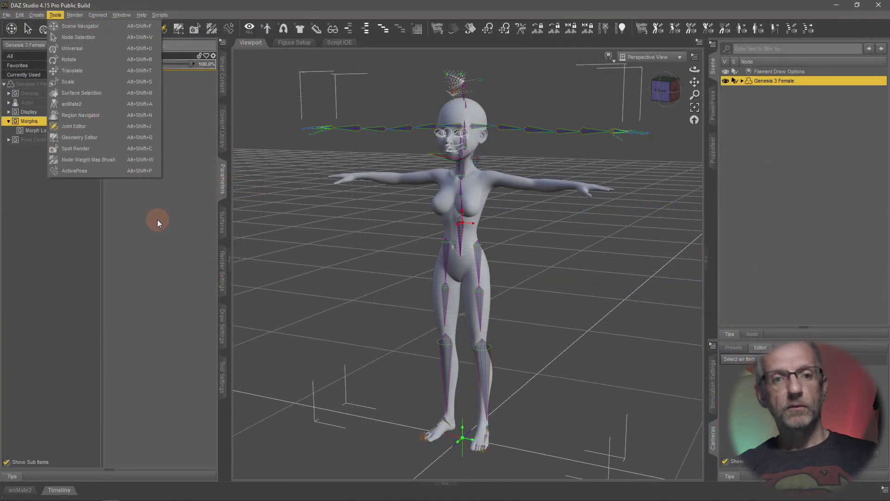
pyautogui.click(158, 220)
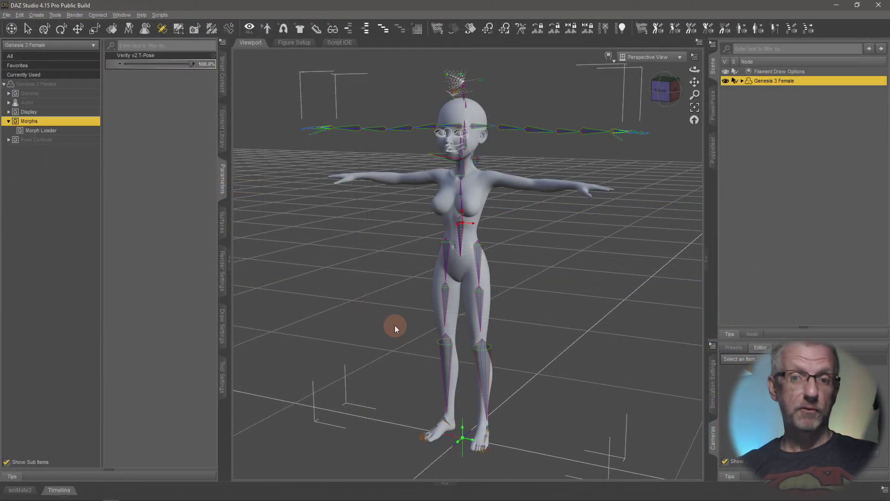
# - Orbit to a front view, pick the pelvis and right hip bones, then select the Verity v2 T-Pose slider
pyautogui.moveTo(394, 325); pyautogui.dragTo(493, 220)
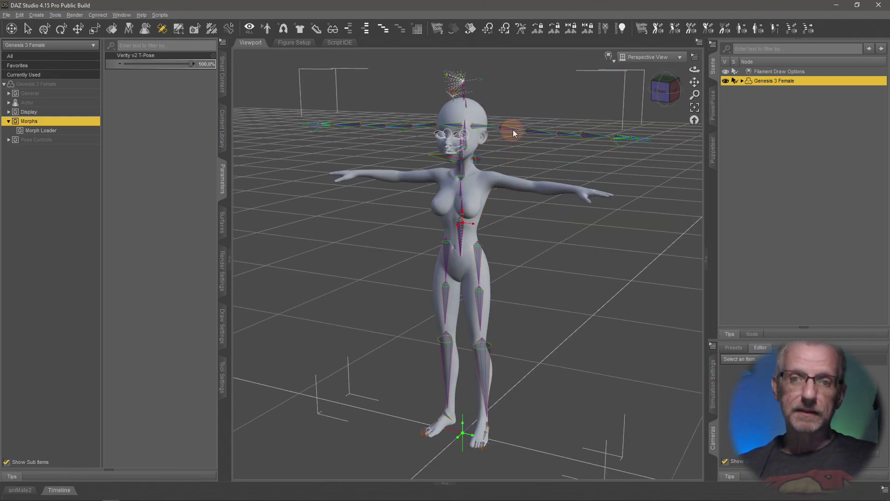
pyautogui.moveTo(514, 145); pyautogui.dragTo(479, 138)
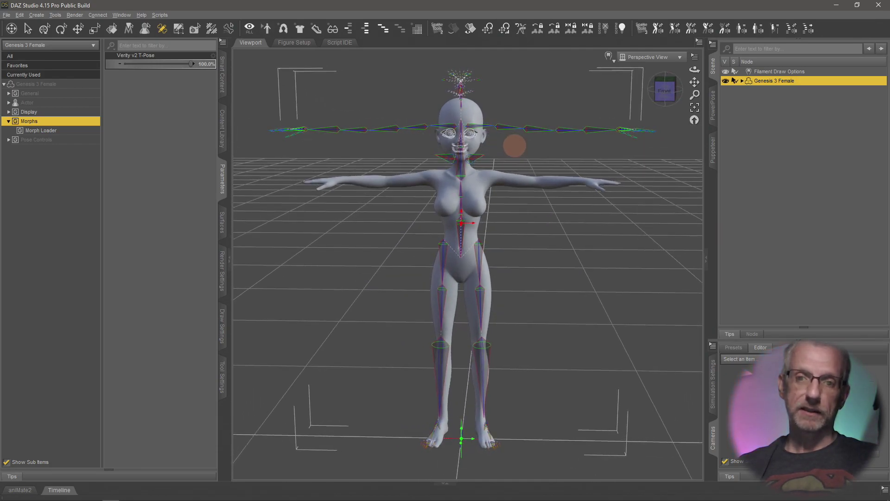
pyautogui.click(515, 146)
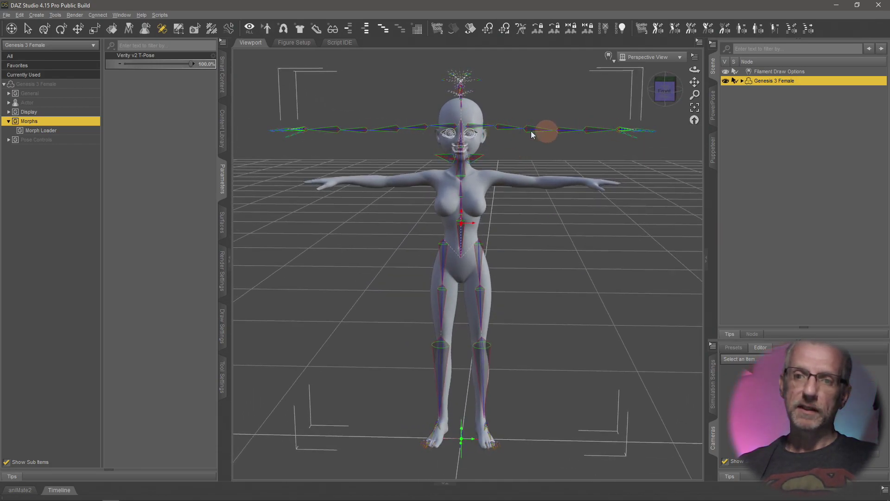
pyautogui.click(541, 183)
pyautogui.moveTo(513, 236); pyautogui.dragTo(514, 236)
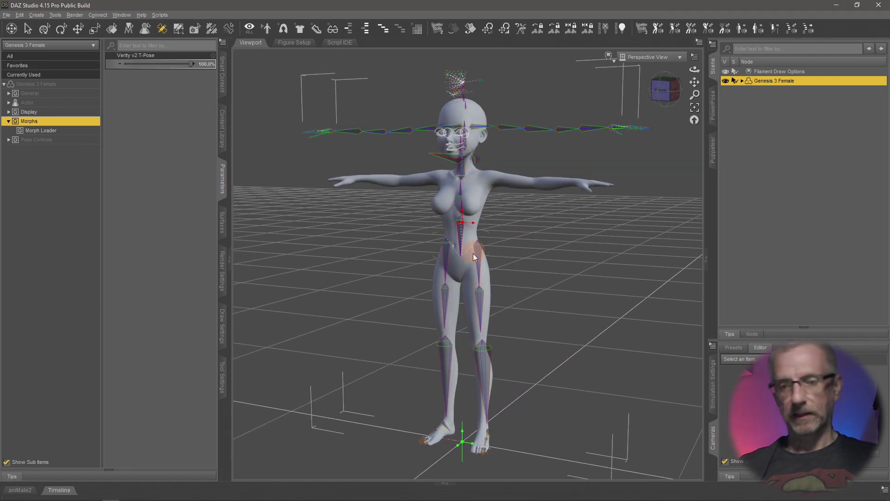
pyautogui.click(481, 264)
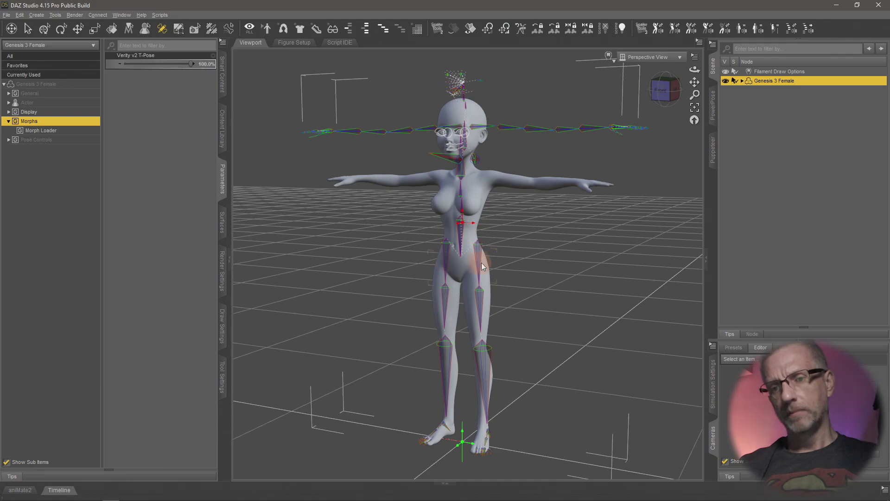
pyautogui.click(475, 253)
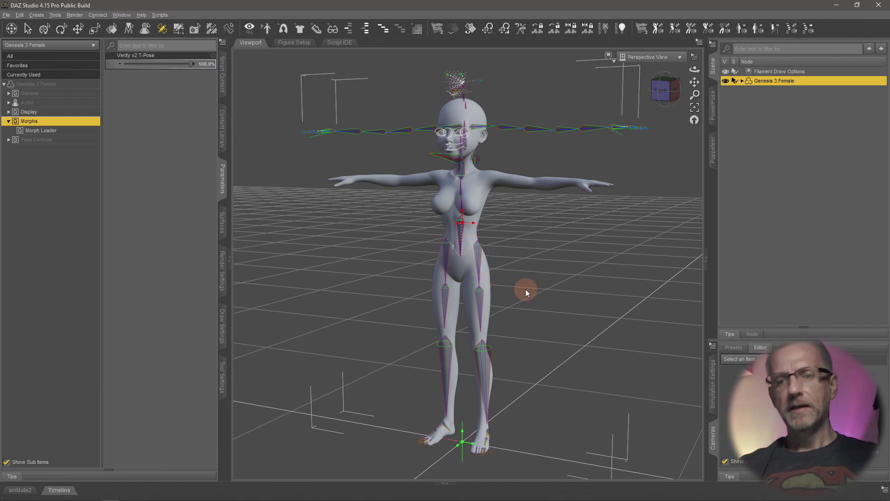
pyautogui.moveTo(525, 288); pyautogui.dragTo(524, 288)
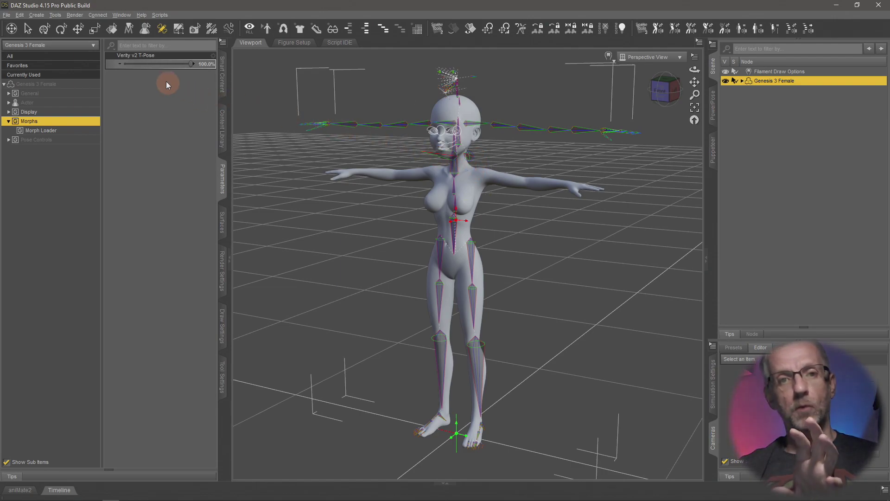
pyautogui.click(171, 59)
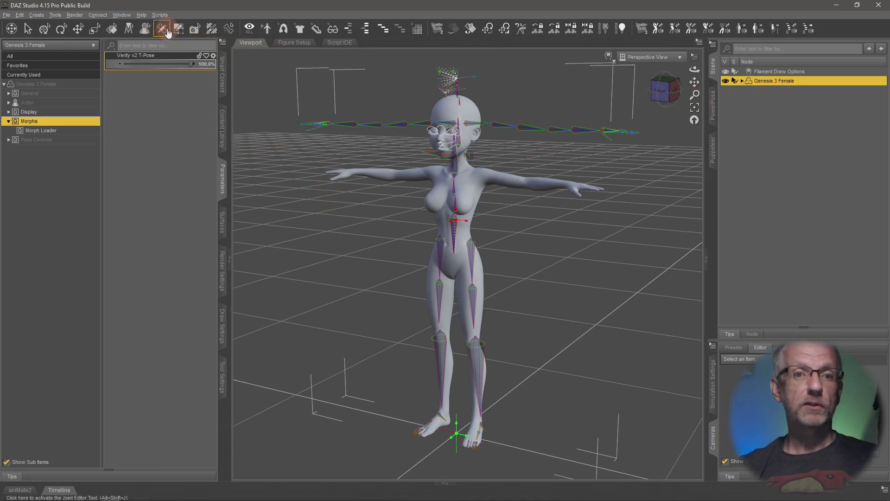
# - Open Adjust Rigging to Shape from the figure's Edit context menu and review its bone list
pyautogui.rightClick(468, 188)
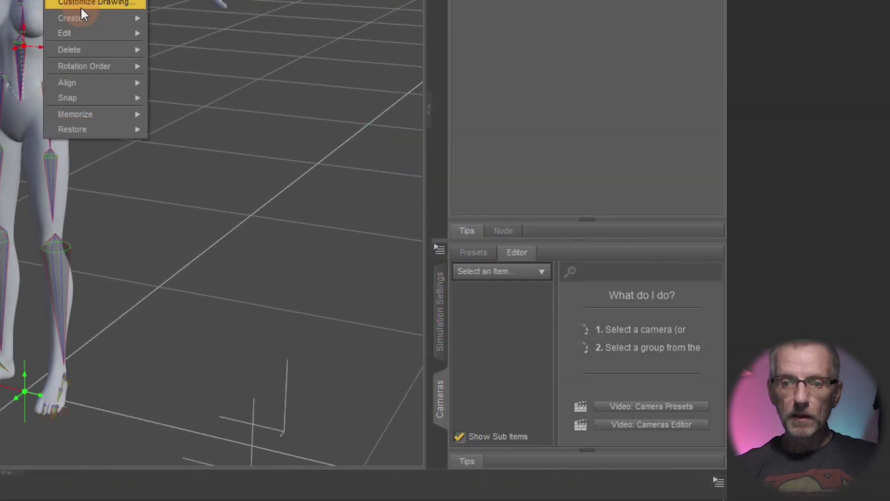
pyautogui.moveTo(499, 206)
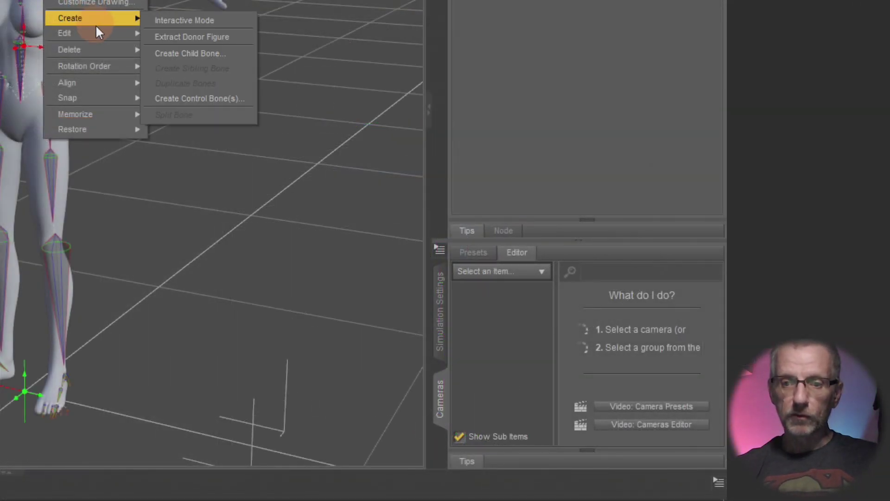
pyautogui.moveTo(99, 35)
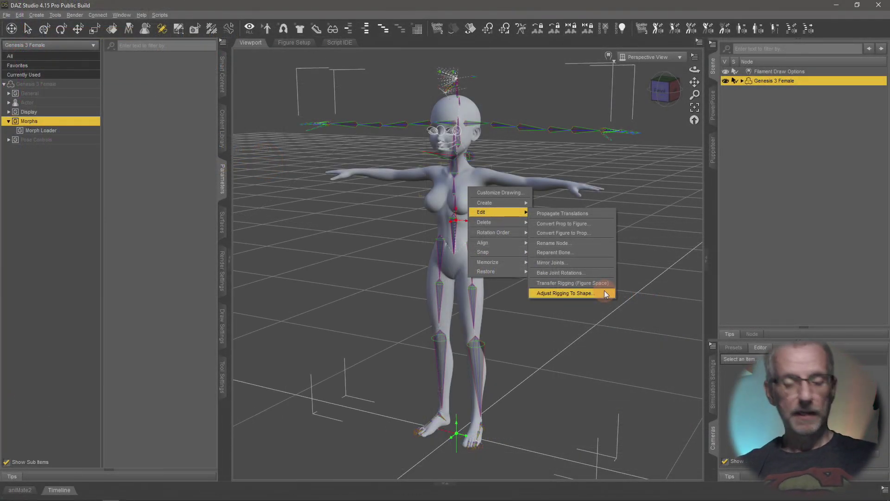
pyautogui.click(604, 293)
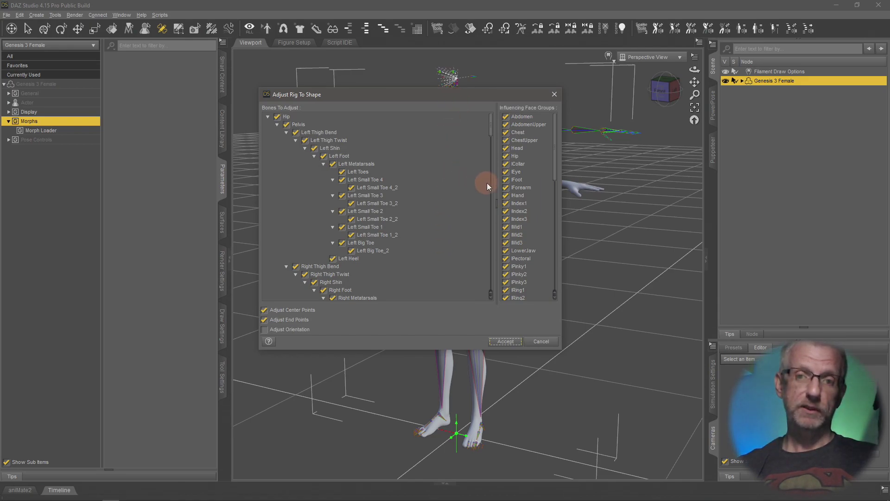
pyautogui.scroll(-5, 471, 204)
pyautogui.scroll(5, 471, 204)
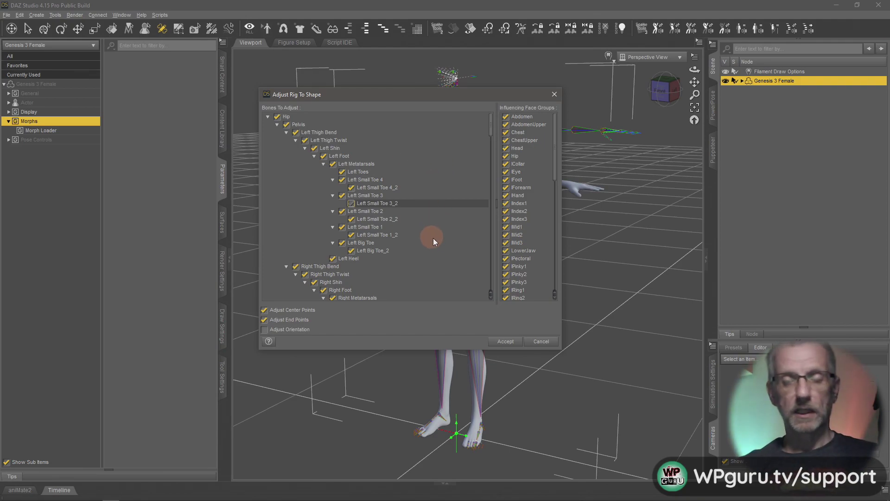
# - Accept Adjust Rig To Shape, then zoom in on the upper body to check the refitted bones
pyautogui.click(507, 342)
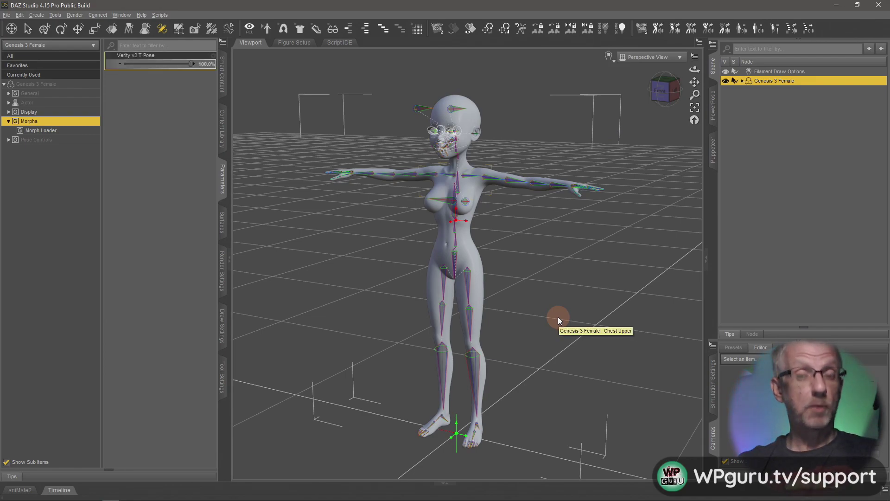
pyautogui.scroll(5, 541, 259)
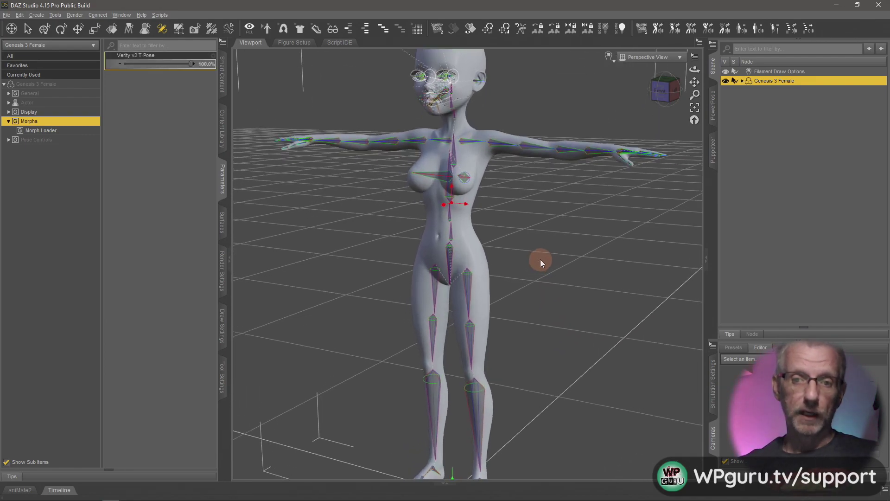
pyautogui.scroll(3, 541, 260)
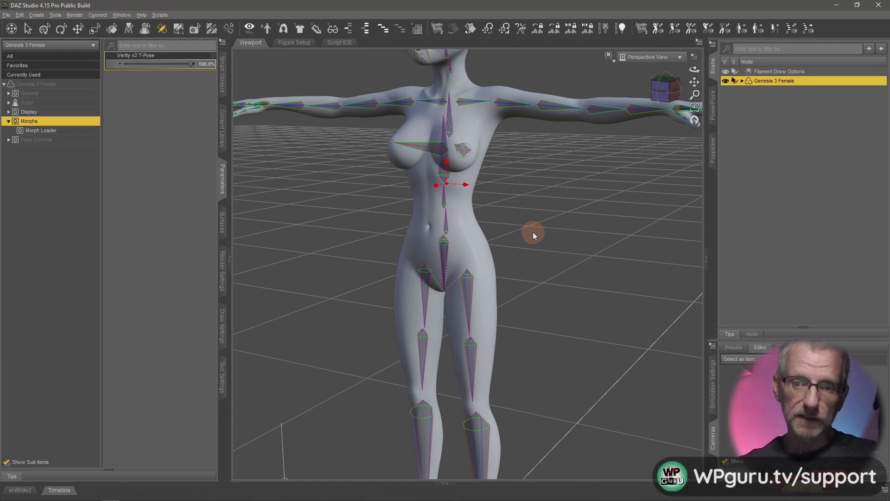
pyautogui.scroll(3, 532, 232)
pyautogui.moveTo(533, 234); pyautogui.dragTo(461, 171)
pyautogui.moveTo(615, 235)
pyautogui.mouseDown()
pyautogui.moveTo(623, 236)
pyautogui.moveTo(602, 234)
pyautogui.moveTo(615, 235)
pyautogui.moveTo(546, 278)
pyautogui.mouseUp()
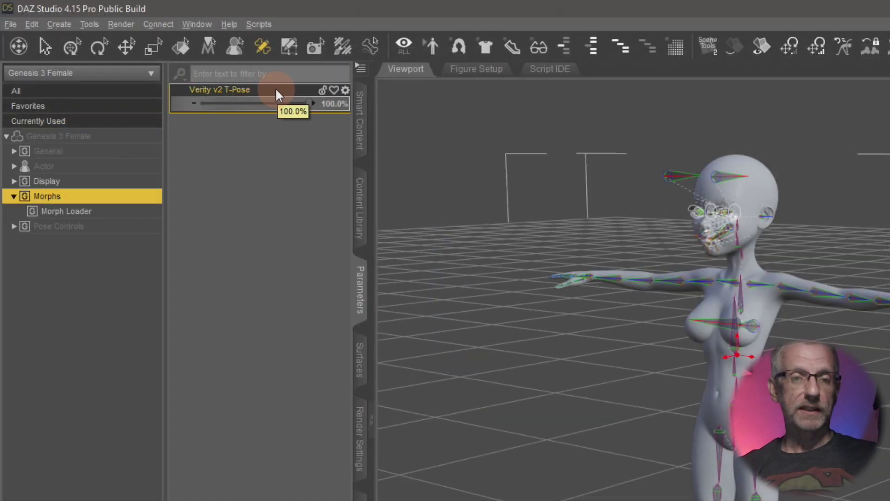
# - Put Verity v2 T-Pose in edit mode, run ERC Freeze, and accept the Freeze Properties list
pyautogui.rightClick(276, 94)
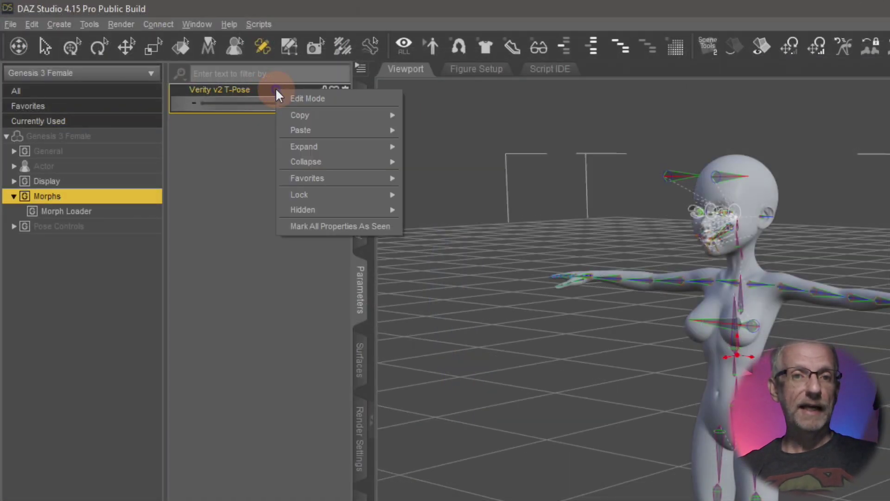
pyautogui.click(336, 98)
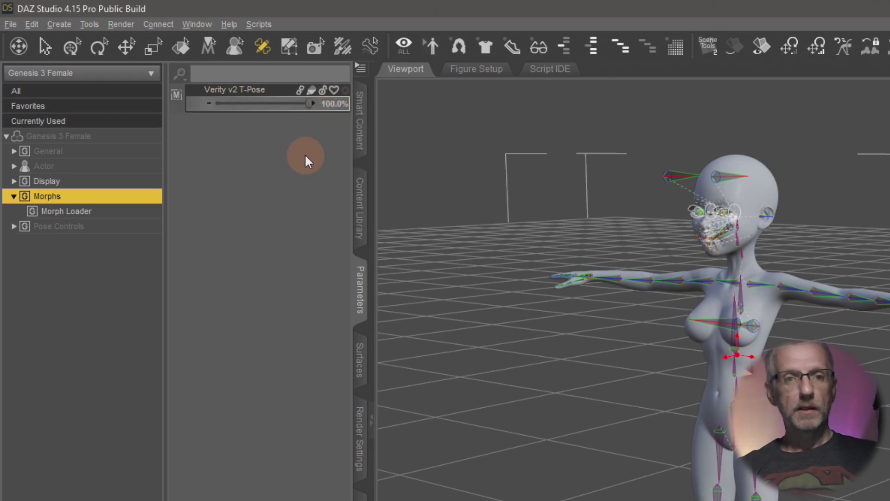
pyautogui.rightClick(274, 90)
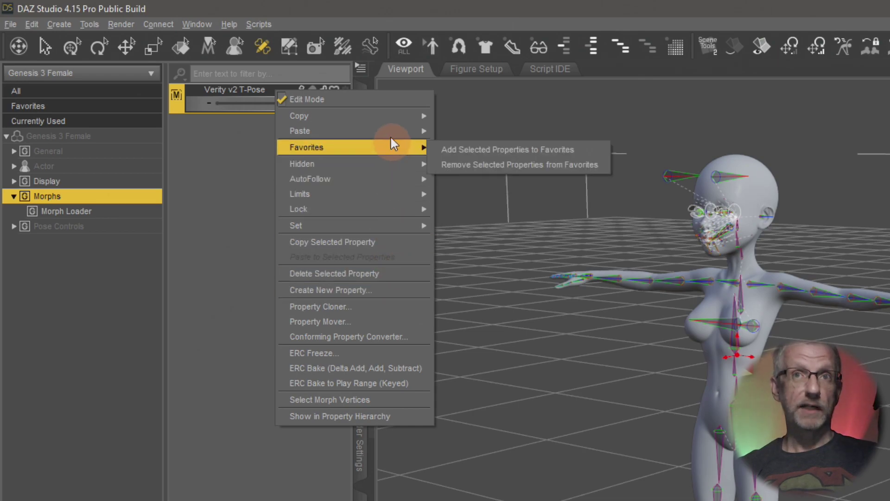
pyautogui.click(376, 352)
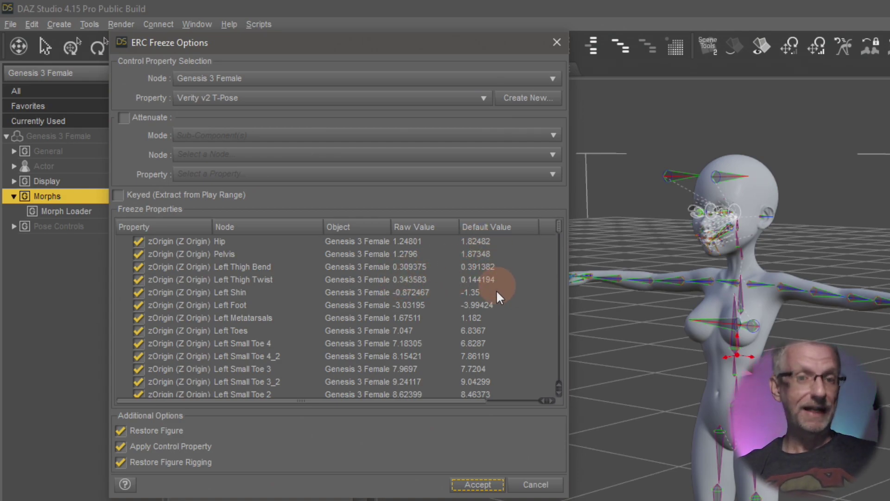
pyautogui.scroll(-8, 502, 329)
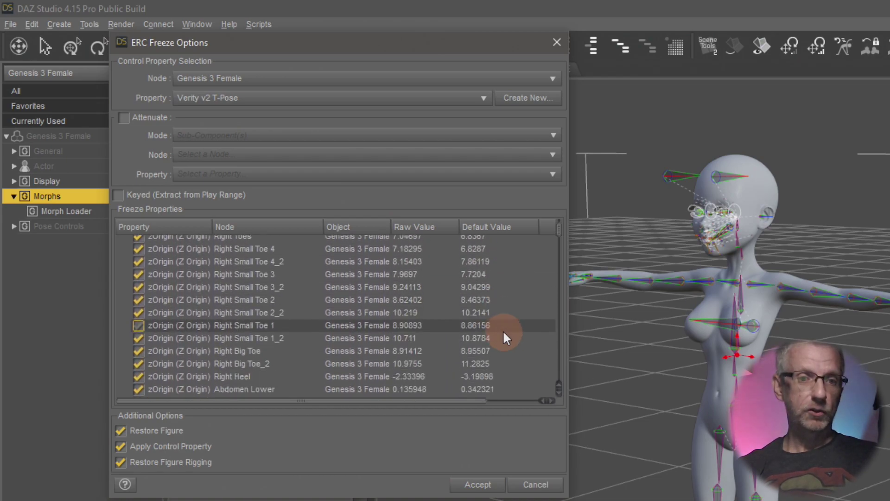
pyautogui.scroll(-15, 504, 332)
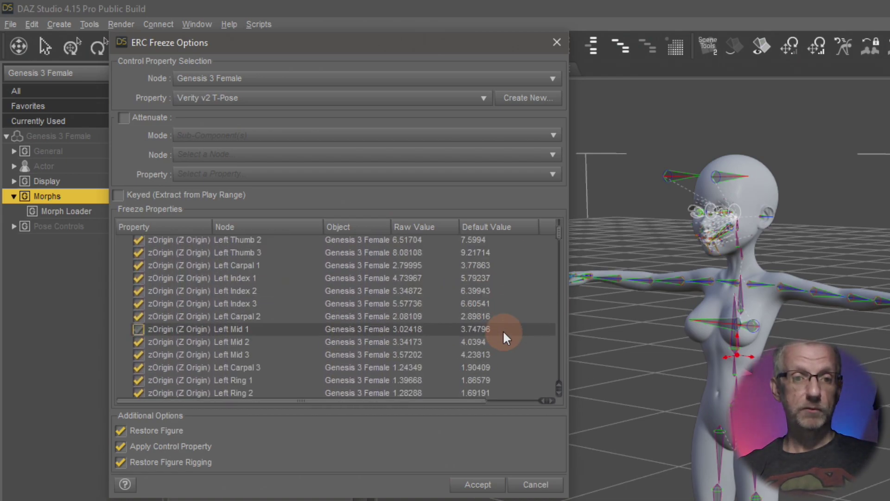
pyautogui.scroll(-8, 504, 332)
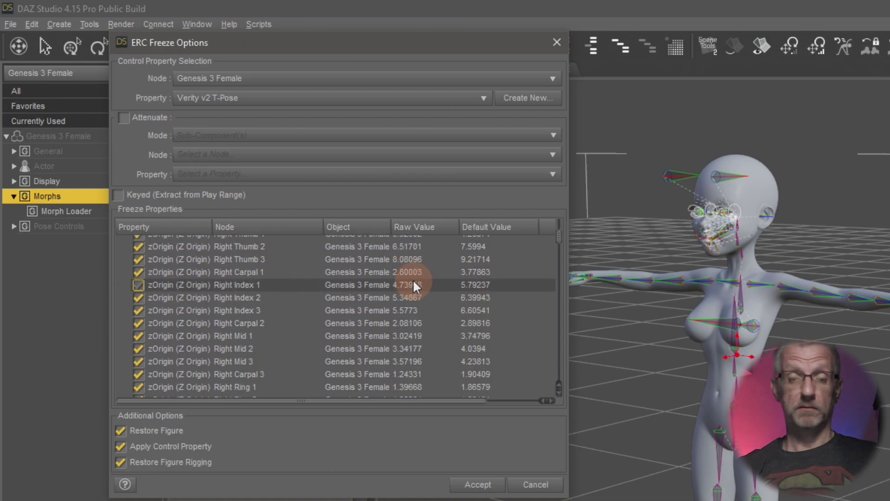
pyautogui.scroll(-10, 422, 315)
pyautogui.click(478, 484)
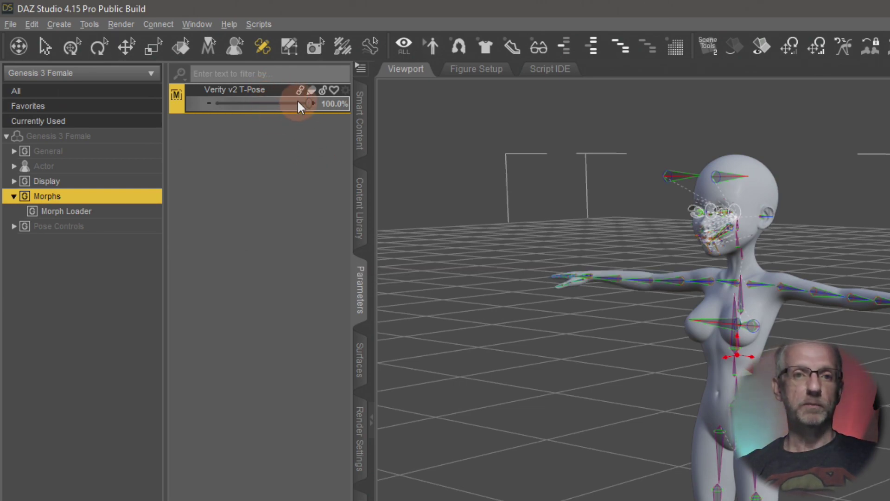
# - Turn off edit mode on Verity v2 T-Pose and test it at -22.2%, about 61%, and 52.5%
pyautogui.moveTo(298, 103); pyautogui.dragTo(308, 104)
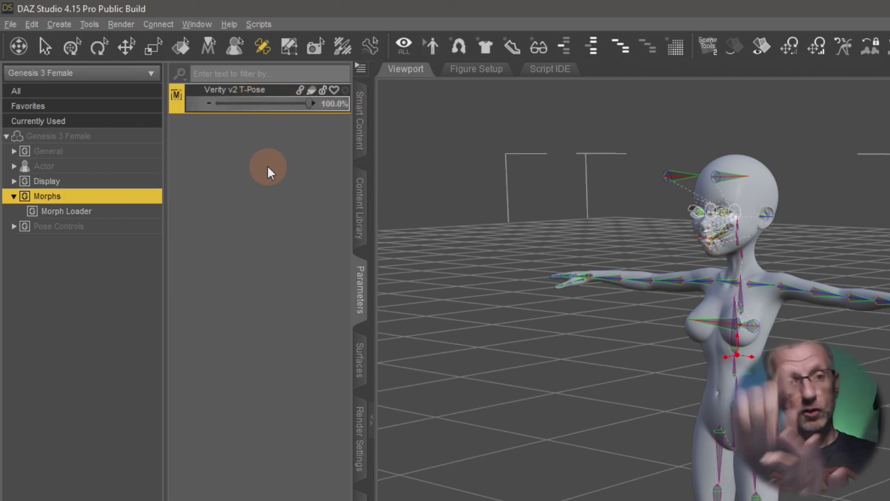
pyautogui.rightClick(276, 93)
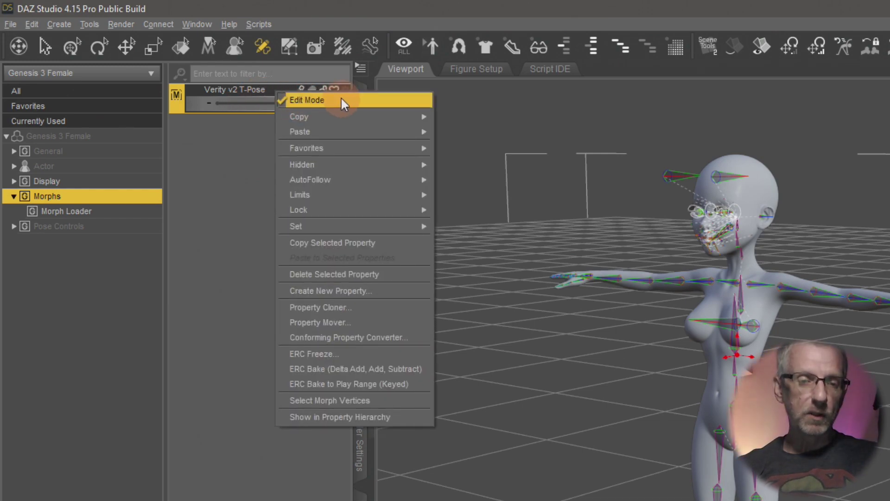
pyautogui.click(341, 100)
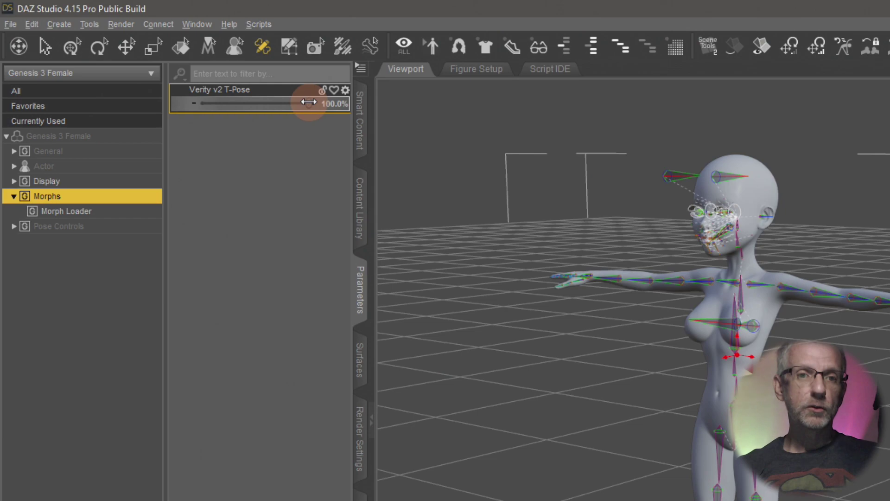
pyautogui.moveTo(308, 102); pyautogui.dragTo(242, 103)
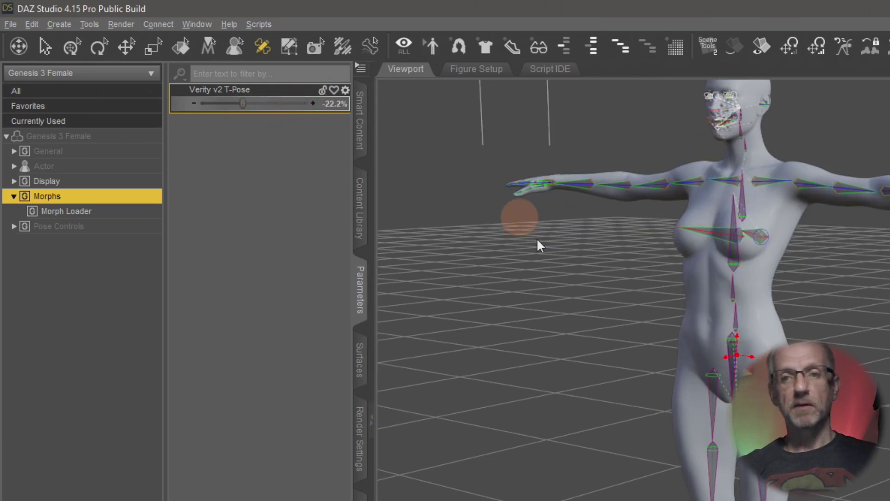
pyautogui.keyDown('alt'); pyautogui.moveTo(536, 238); pyautogui.dragTo(554, 246); pyautogui.keyUp('alt')
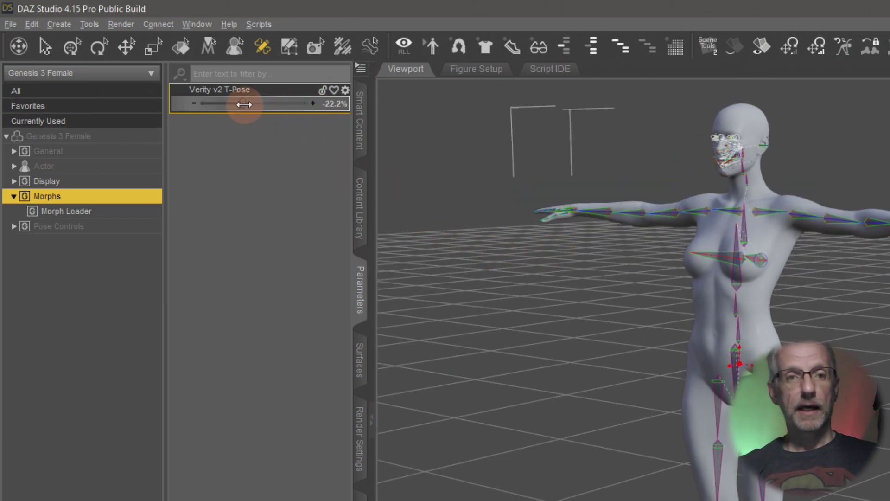
pyautogui.moveTo(244, 103); pyautogui.dragTo(288, 110)
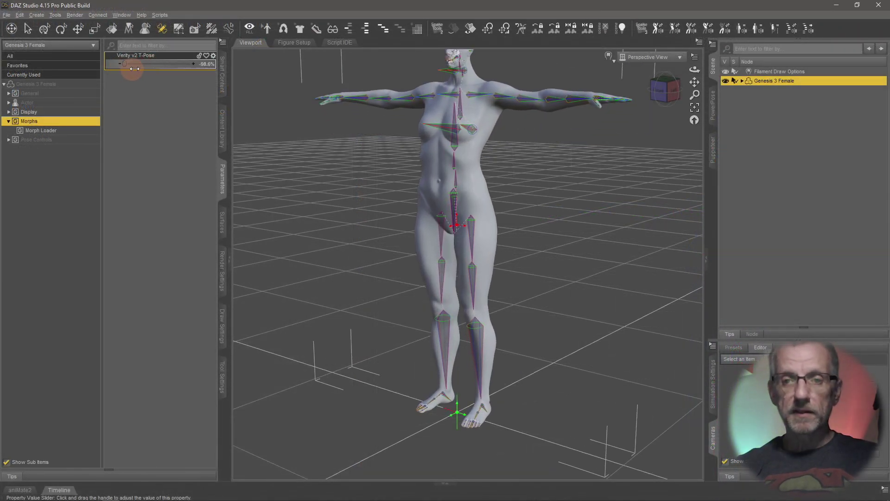
pyautogui.moveTo(177, 68)
pyautogui.mouseDown()
pyautogui.moveTo(194, 65)
pyautogui.moveTo(165, 72)
pyautogui.moveTo(194, 74)
pyautogui.moveTo(158, 73)
pyautogui.moveTo(215, 80)
pyautogui.moveTo(178, 83)
pyautogui.mouseUp()
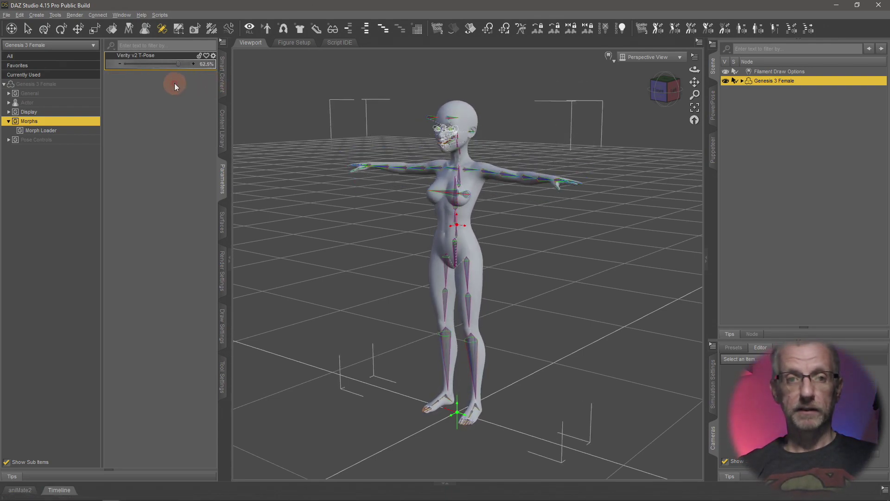
# - Set the Verity v2 T-Pose morph back to 100% and orbit around the figure
pyautogui.click(214, 27)
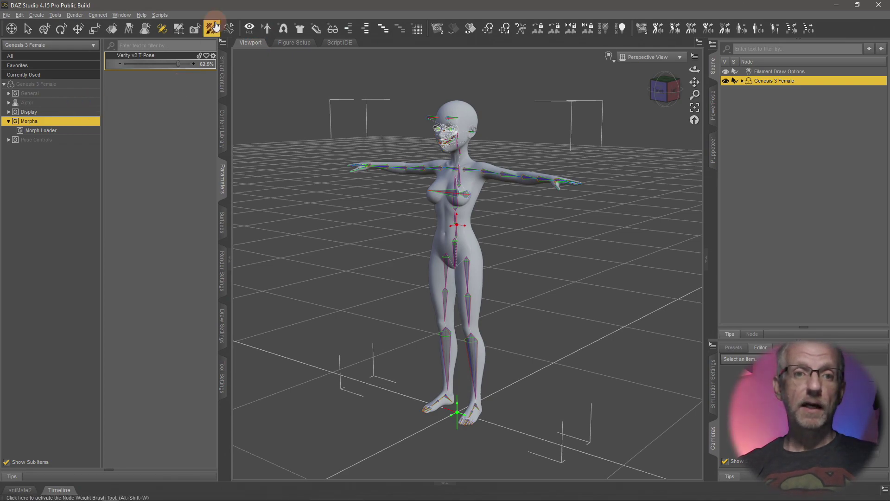
pyautogui.moveTo(178, 64); pyautogui.dragTo(213, 65)
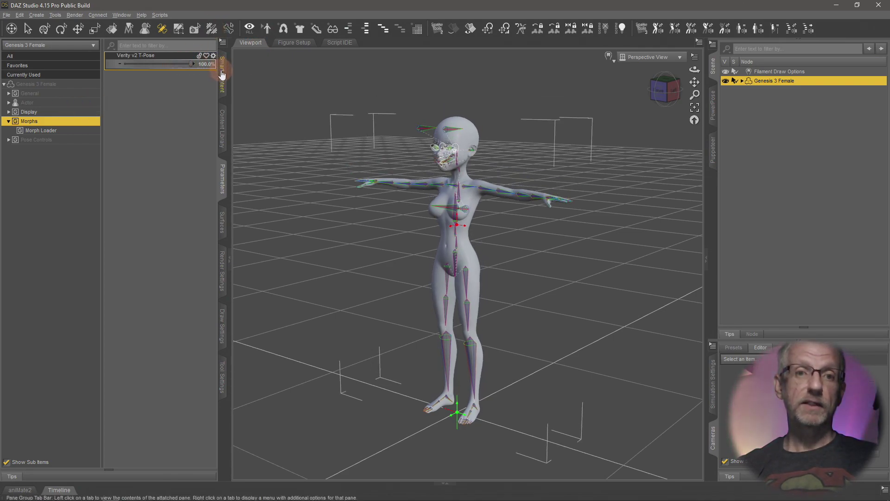
pyautogui.keyDown('alt'); pyautogui.moveTo(331, 114); pyautogui.dragTo(355, 204); pyautogui.keyUp('alt')
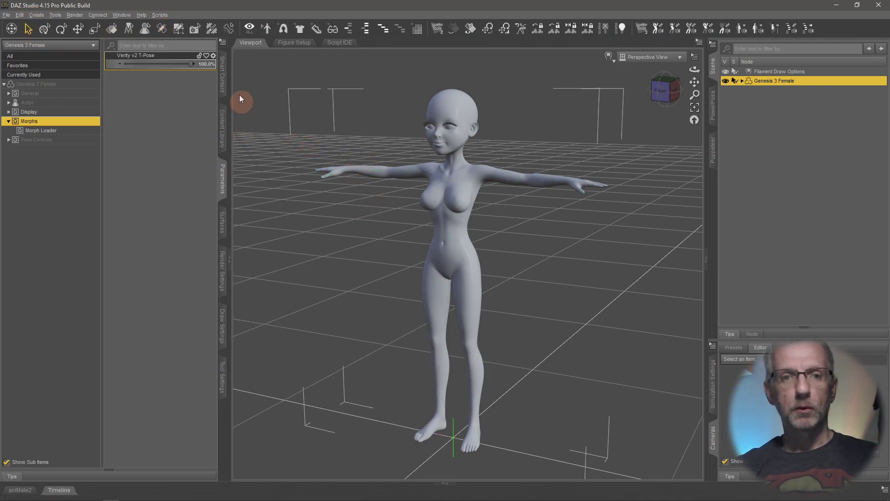
# - Apply Fashion Model Poses 03, 08, 11, 13 and finally 14 to the figure
pyautogui.click(224, 74)
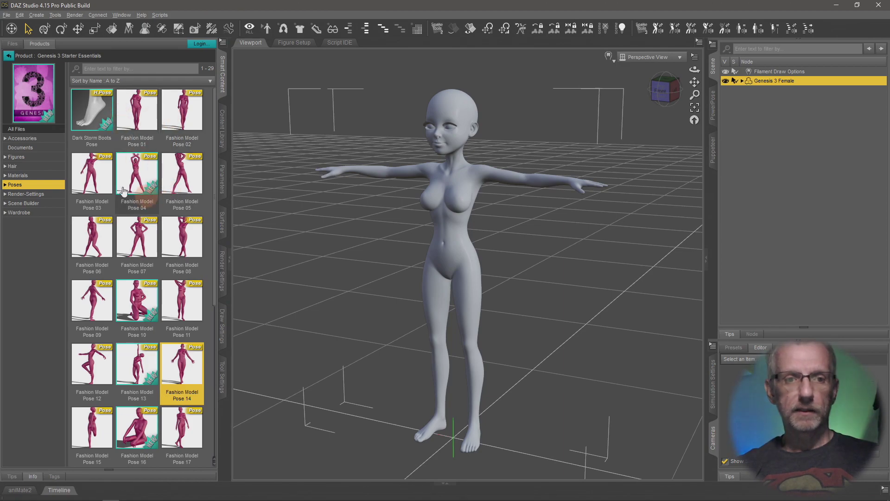
pyautogui.doubleClick(94, 178)
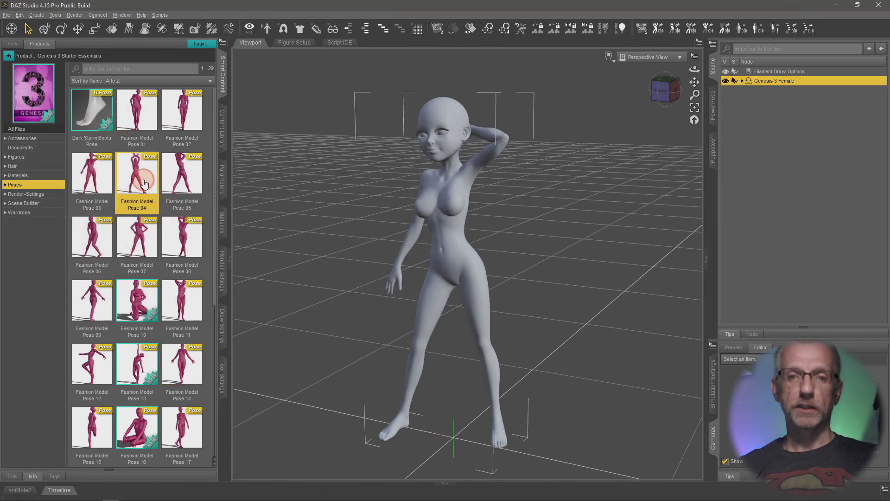
pyautogui.moveTo(363, 256); pyautogui.dragTo(364, 255)
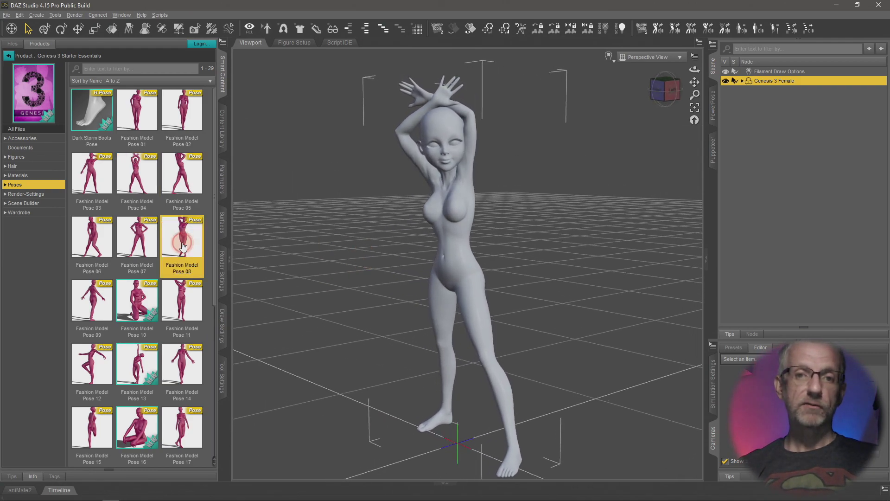
pyautogui.doubleClick(182, 246)
pyautogui.doubleClick(185, 303)
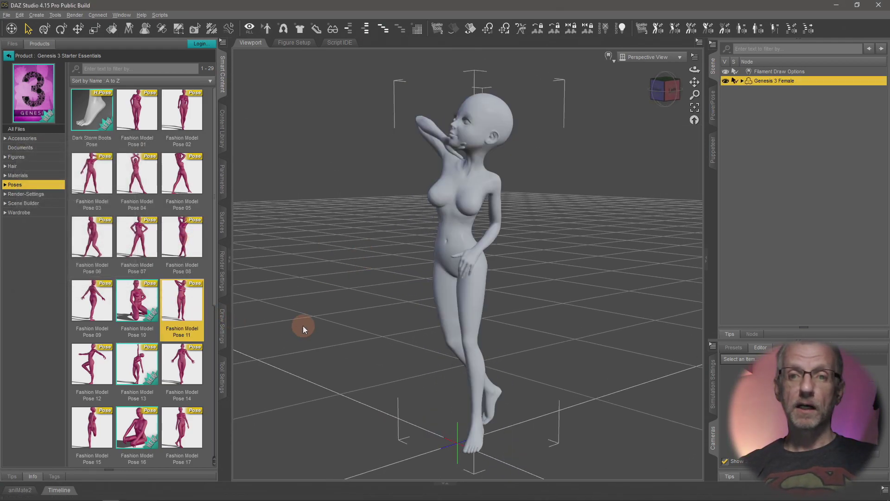
pyautogui.doubleClick(140, 369)
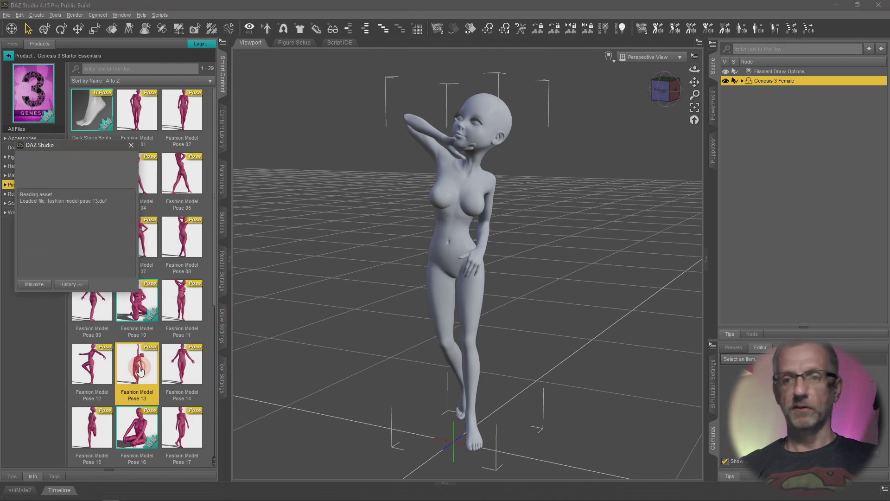
pyautogui.moveTo(266, 324)
pyautogui.keyDown('alt'); pyautogui.mouseDown()
pyautogui.moveTo(320, 331)
pyautogui.moveTo(320, 344)
pyautogui.mouseUp(); pyautogui.keyUp('alt')
pyautogui.doubleClick(175, 368)
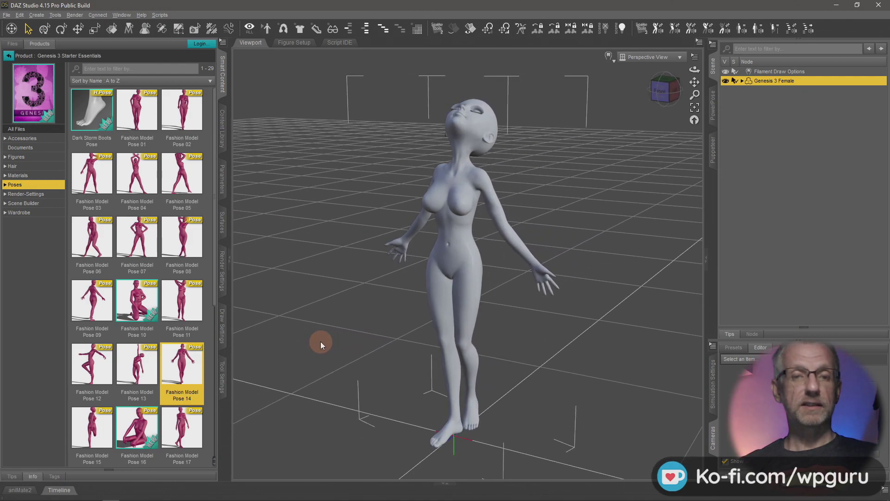